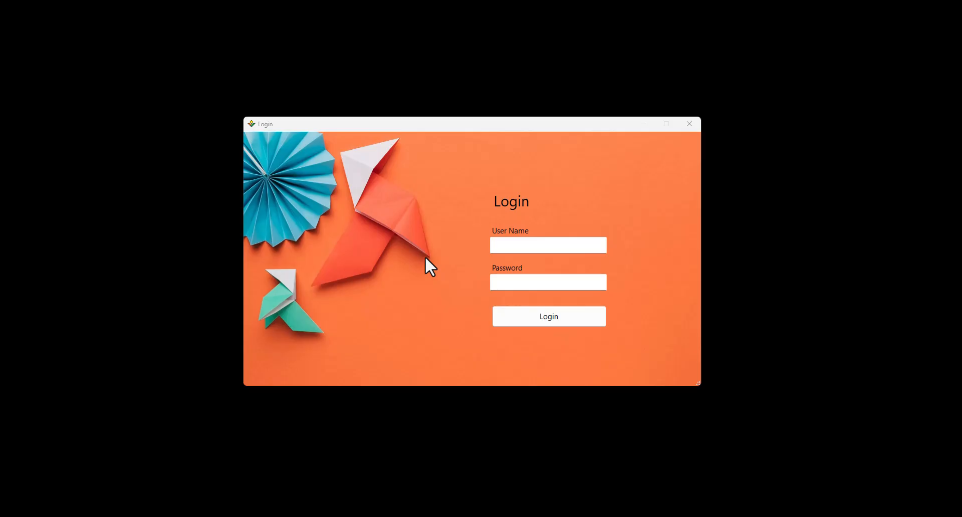
- Log in with the user name Admin and the account password
left_click(517, 246)
key("Tab")
type("•")
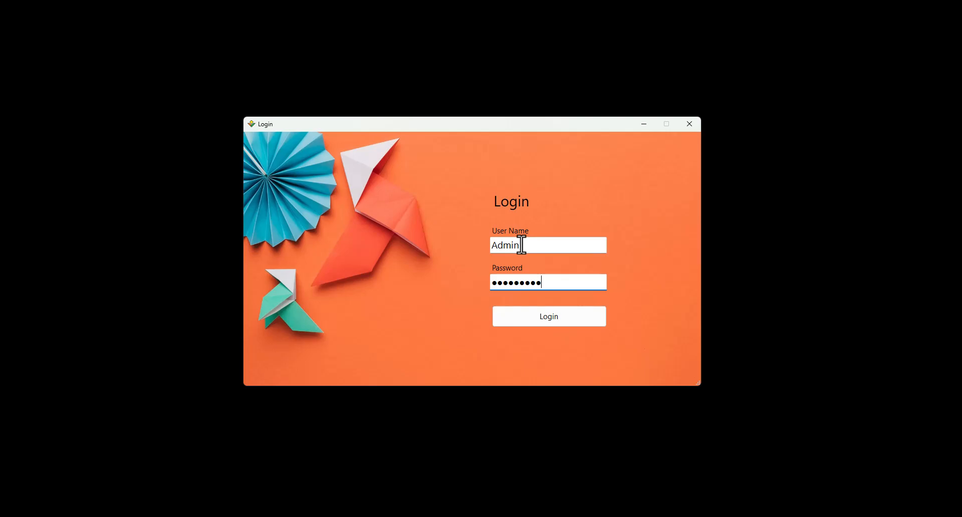
left_click(548, 321)
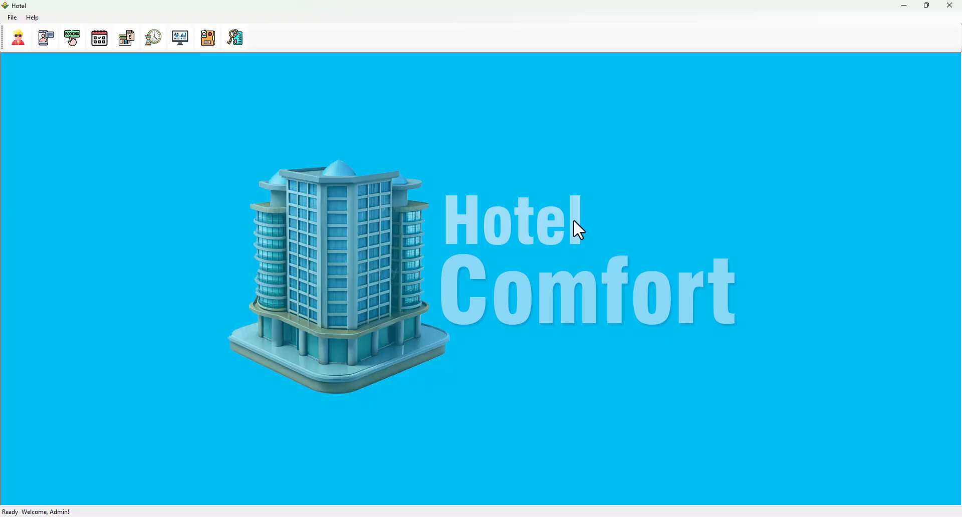
- Start a new room booking, search availability from 03/03/2026 to 04/03/2026, and select standard room 108
left_click(70, 44)
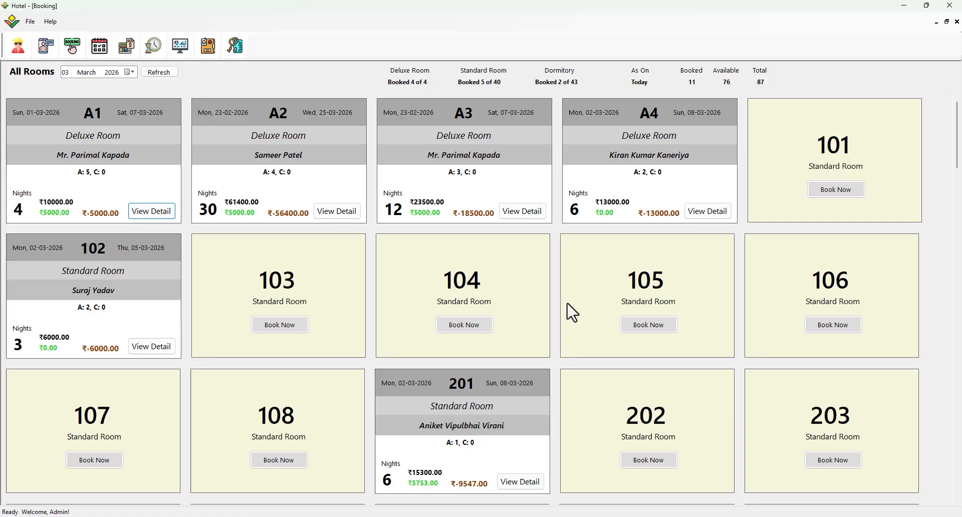
left_click(852, 193)
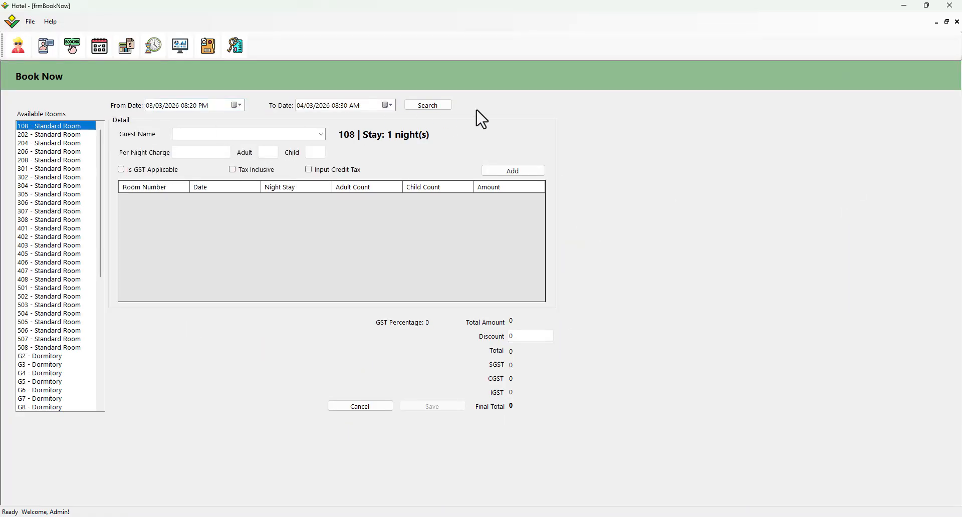
left_click(429, 105)
left_click(33, 129)
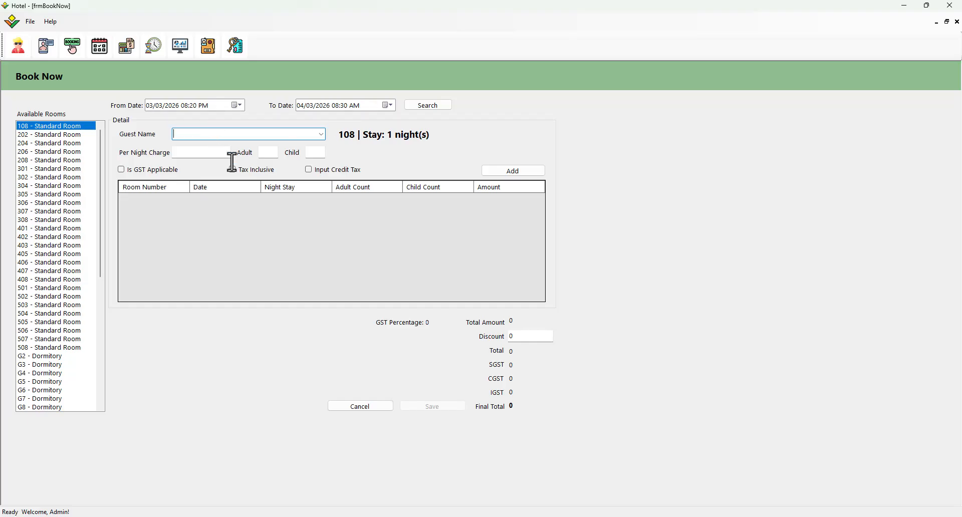
- Choose the guest, set a per-night charge of 1500 with 2 adults and 0 children, add the room and save the booking
left_click(321, 134)
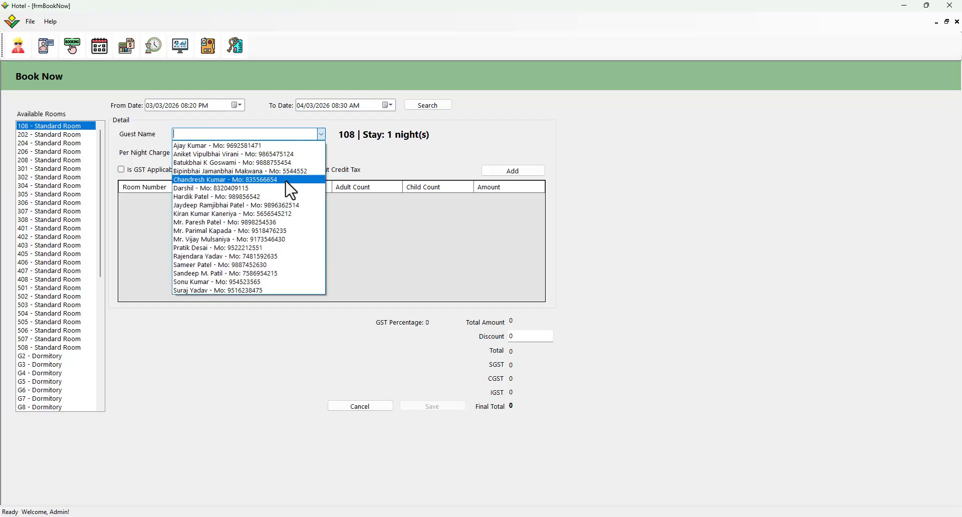
left_click(268, 208)
left_click(203, 153)
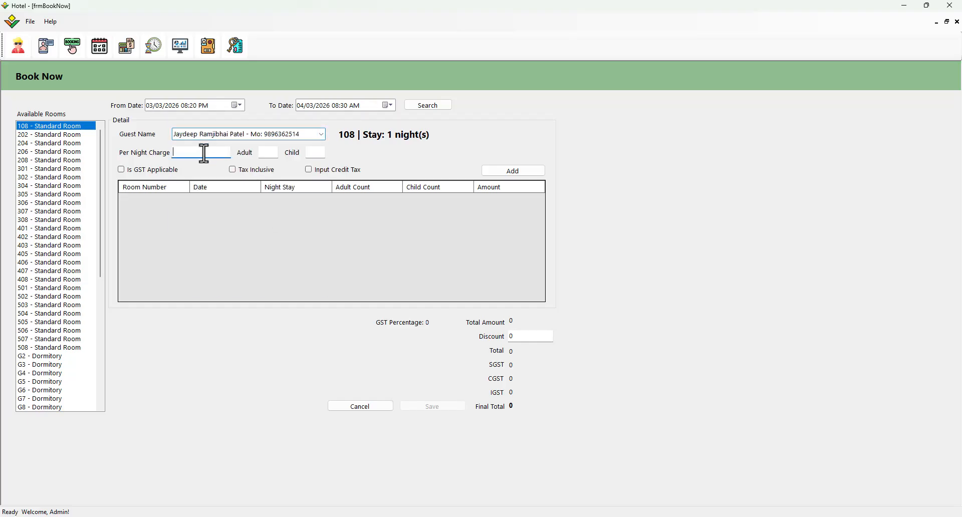
left_click(269, 153)
left_click(529, 172)
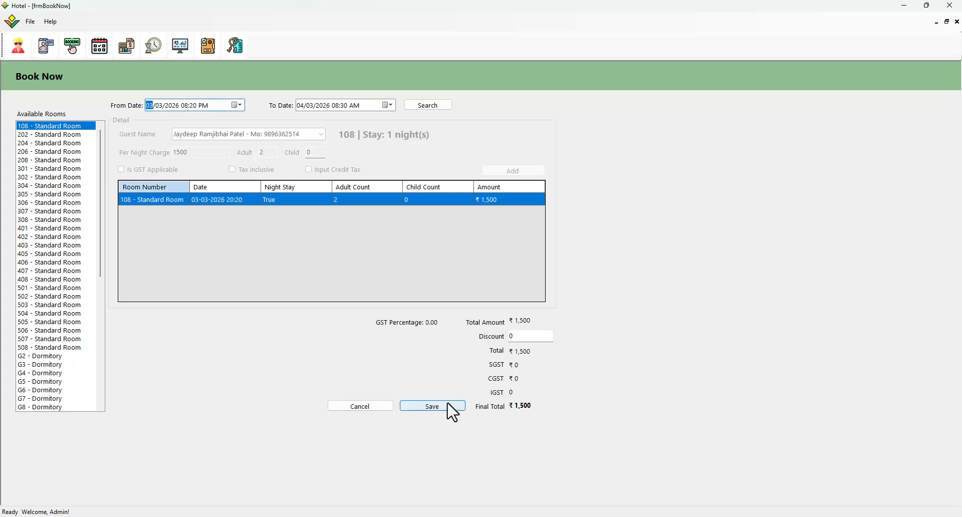
left_click(449, 404)
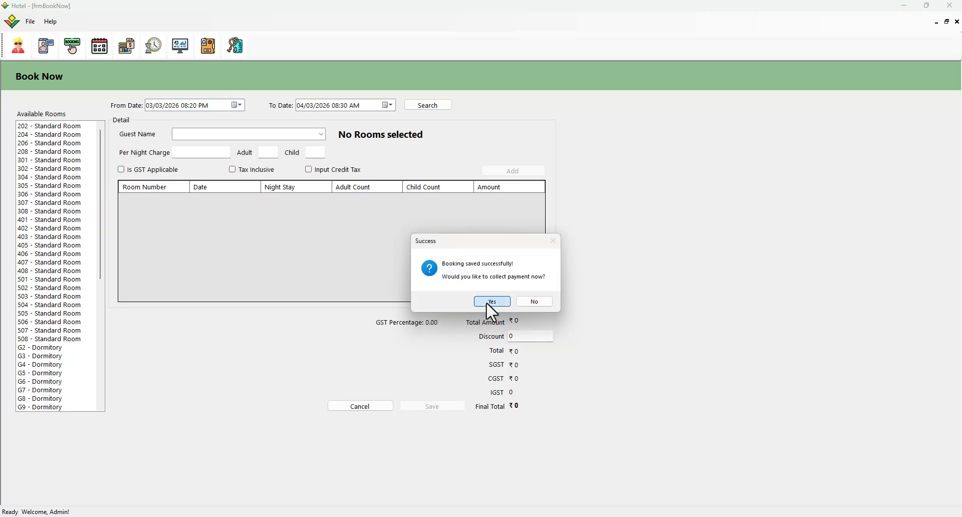
- Collect a payment of 500 by Cash for the new room 108 booking
left_click(492, 302)
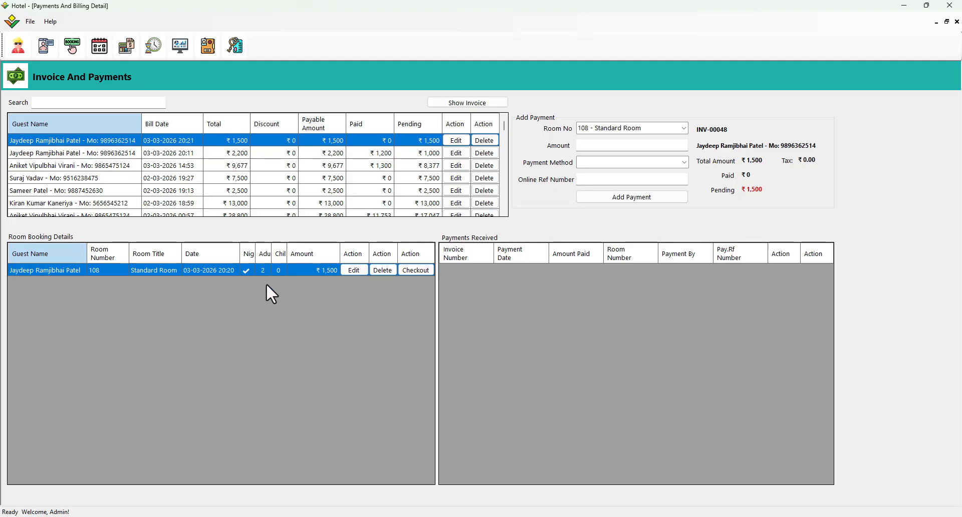
left_click(644, 146)
type("500")
left_click(684, 163)
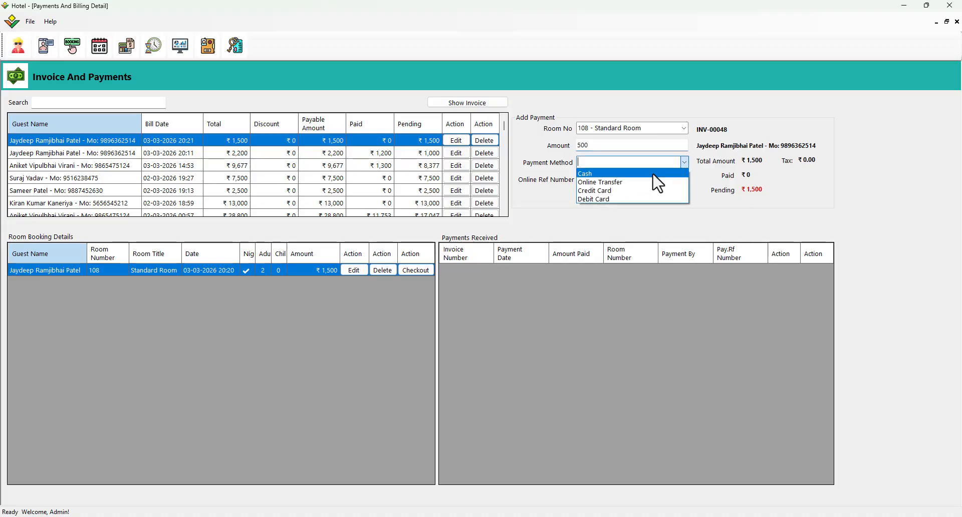
left_click(628, 173)
left_click(624, 196)
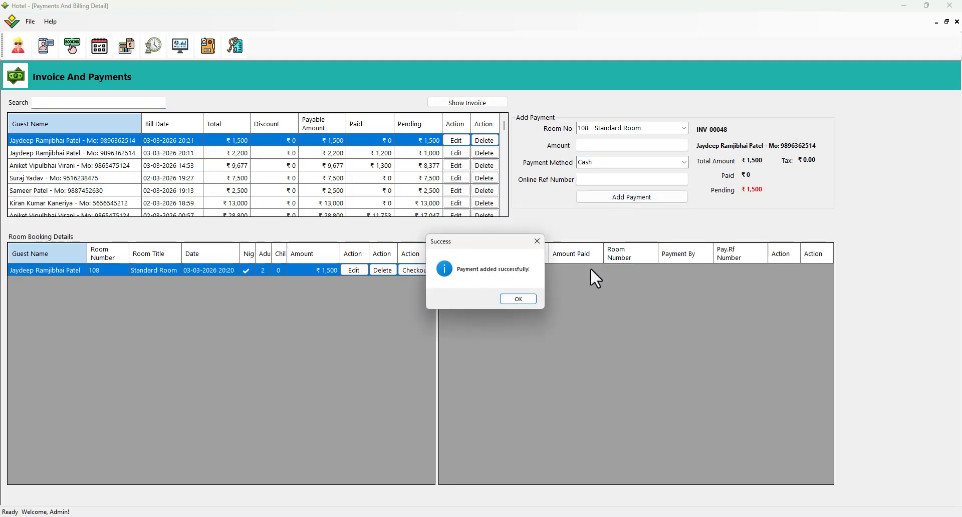
left_click(519, 299)
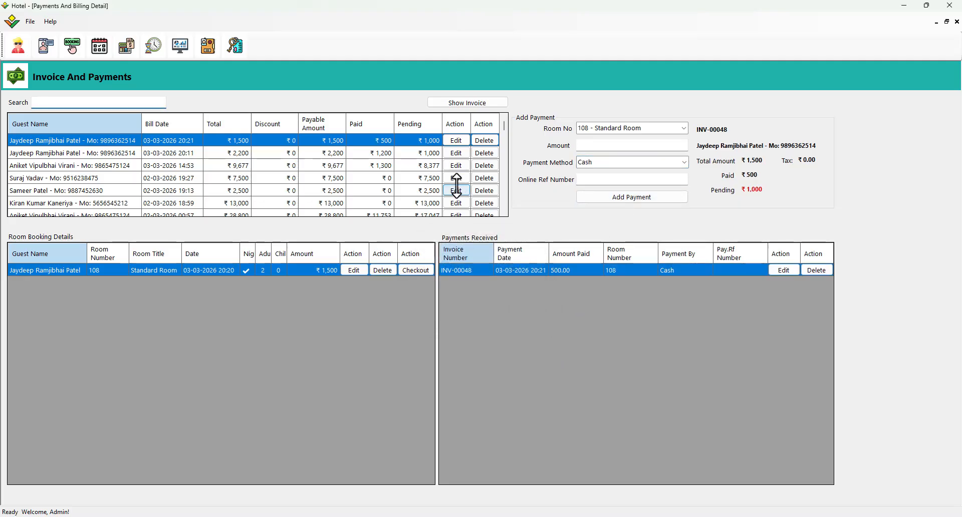
- Review the history tracking entries for the Admin login, the new invoice and the received payment, and close the history
left_click(208, 47)
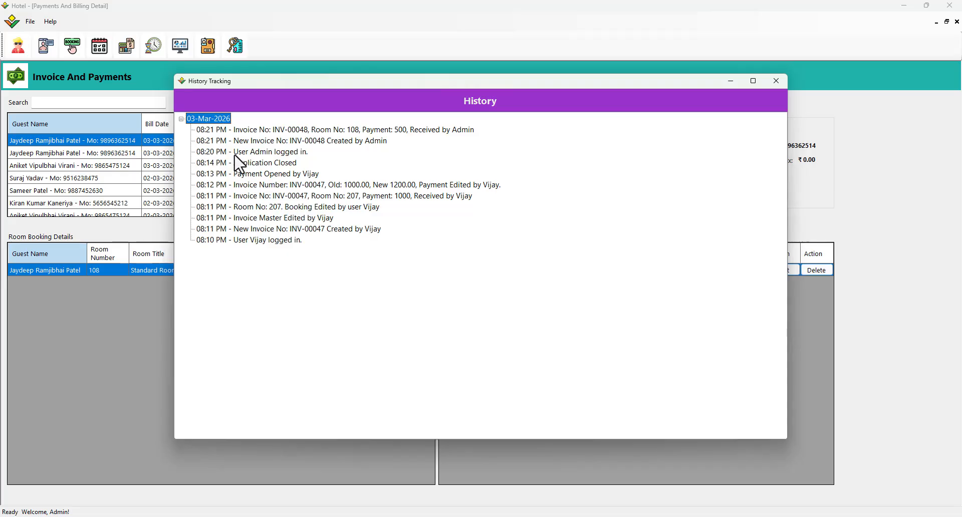
left_click(289, 153)
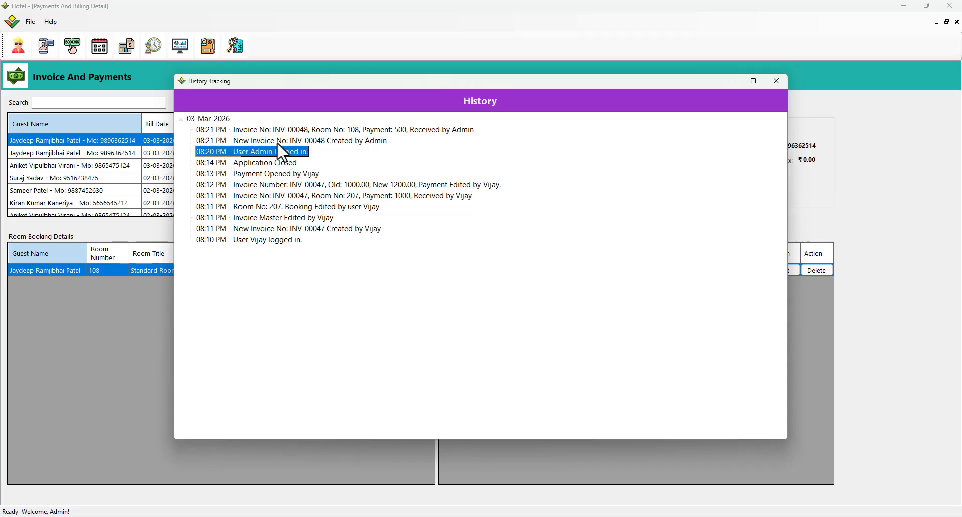
left_click(275, 141)
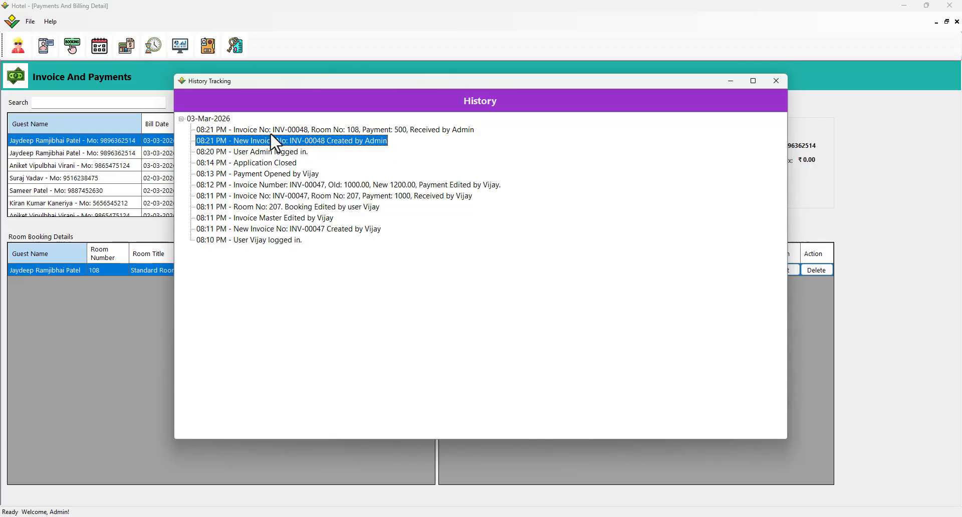
key("Up")
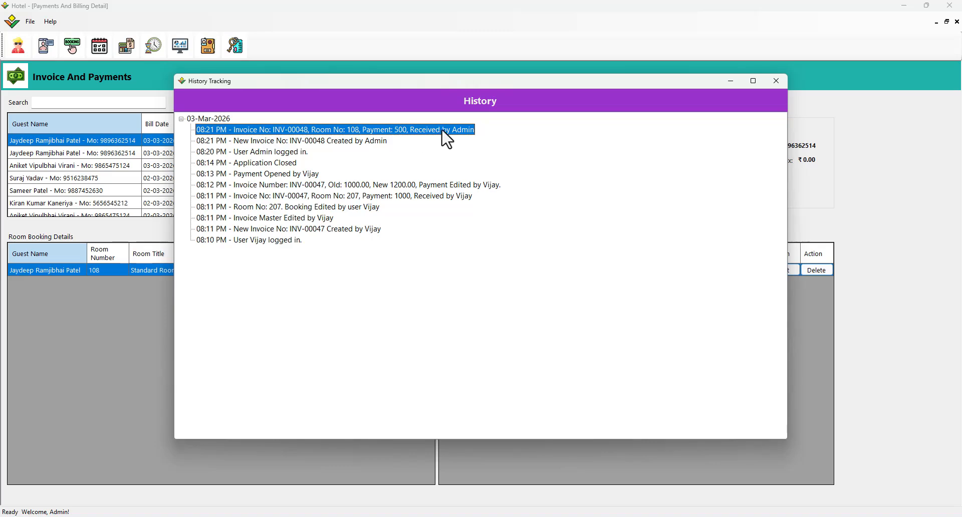
left_click(778, 80)
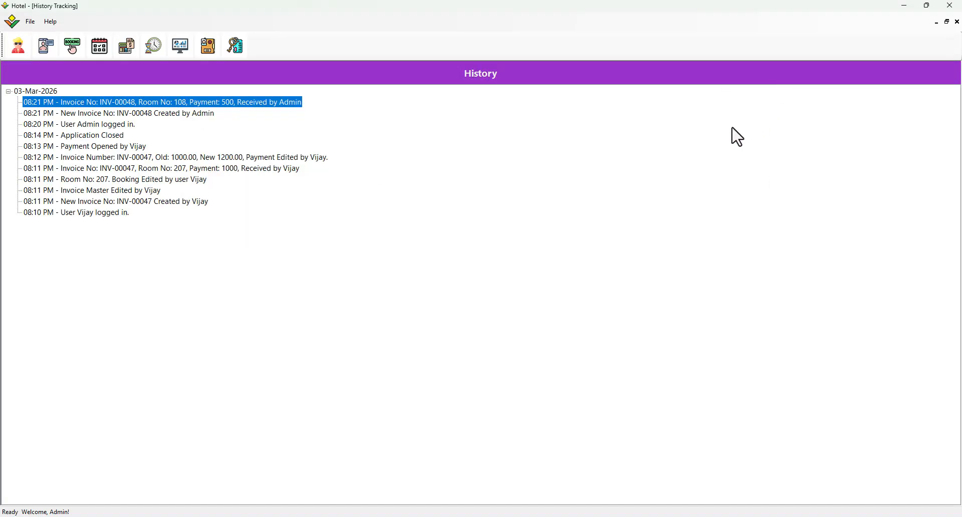
left_click(958, 22)
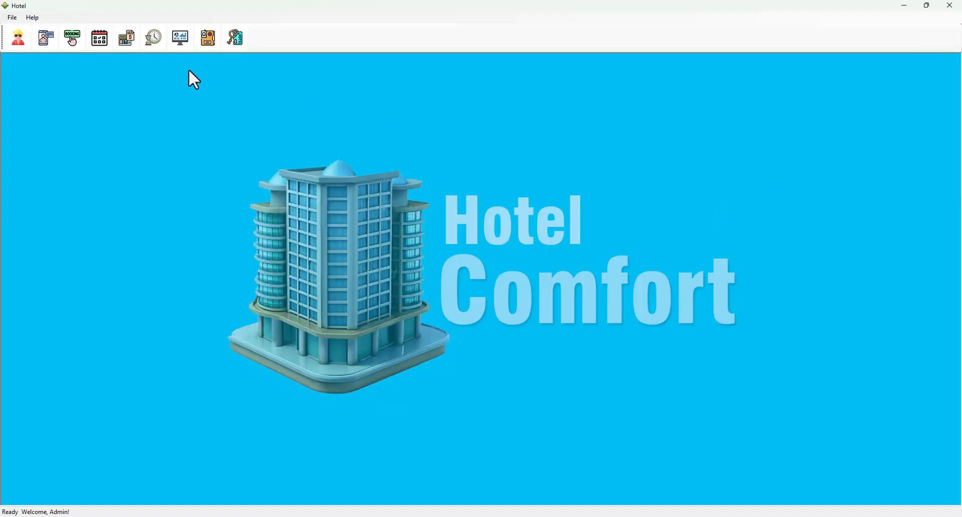
- Edit the received cash payment for room 108 in the invoices and payments, set its amount to 700 and save it
left_click(124, 42)
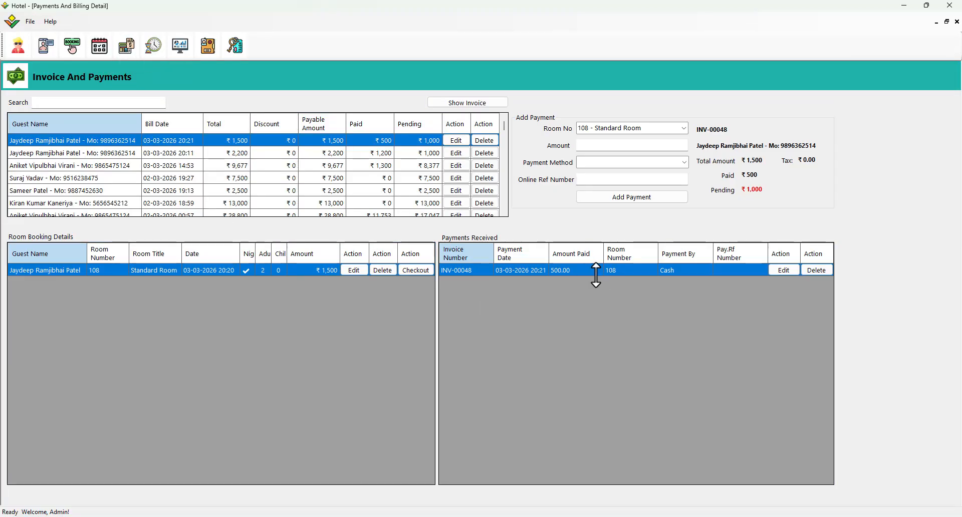
left_click(782, 272)
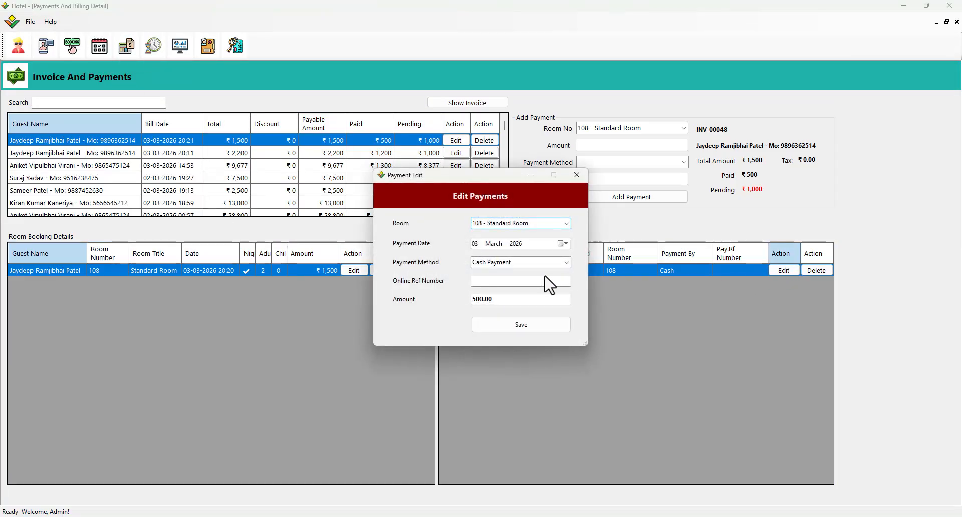
left_click(482, 300)
left_click_drag(482, 299, 462, 301)
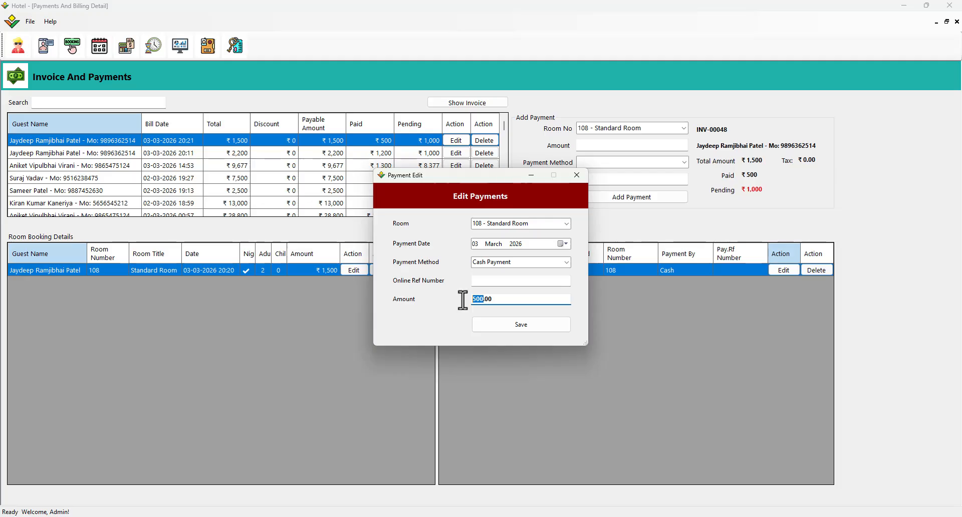
type("700")
key("Delete")
key("Delete")
key("Delete")
left_click(553, 327)
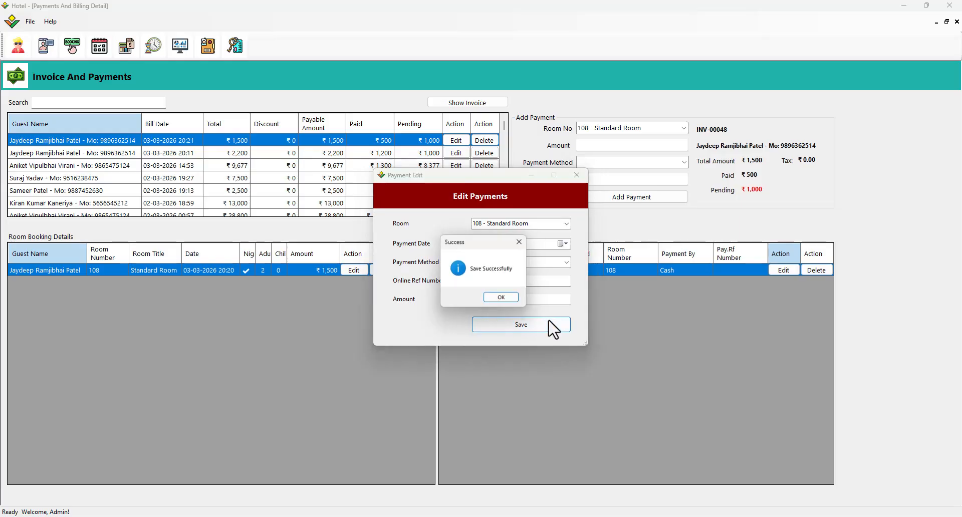
left_click(495, 297)
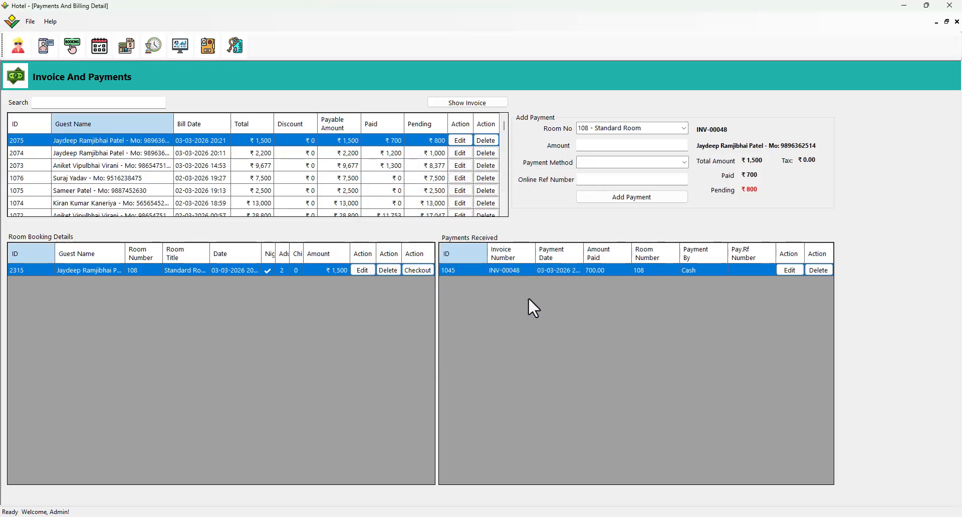
- Check how the payment edit is logged in the history tracking, collapsing and expanding the 03-Mar-2026 entries, and close it
left_click(206, 42)
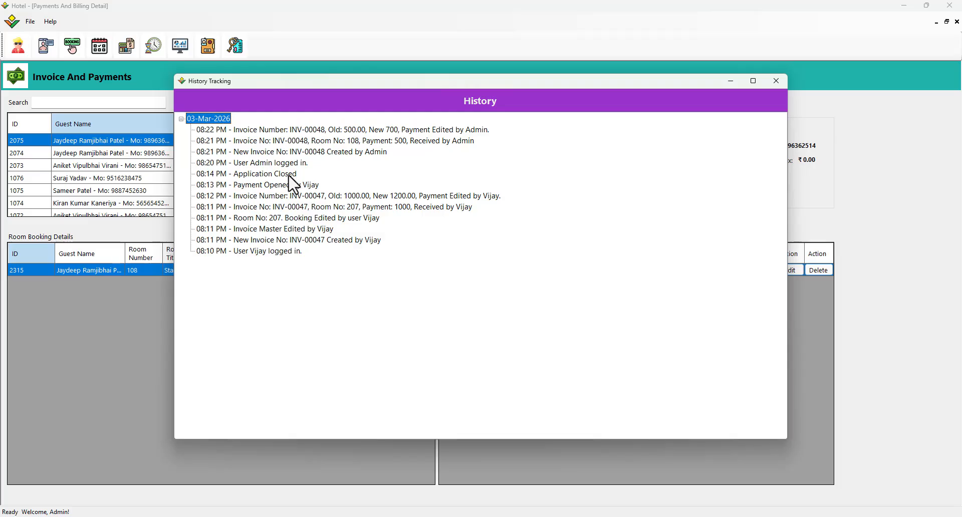
left_click(181, 121)
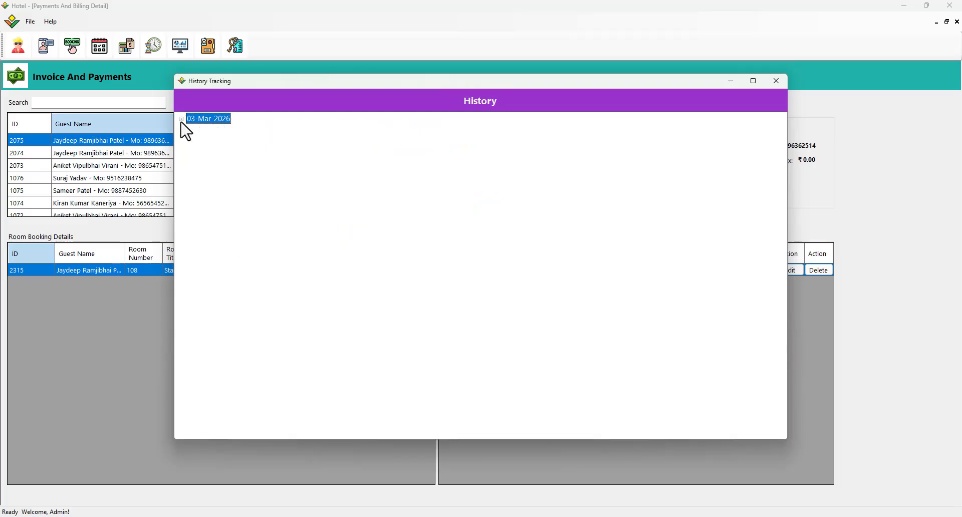
left_click(181, 121)
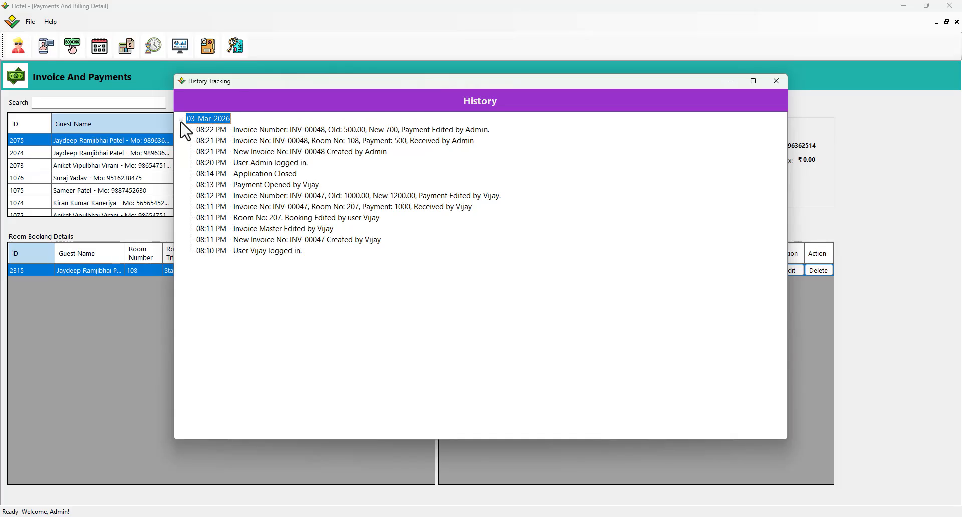
left_click(182, 120)
left_click(181, 121)
left_click(753, 80)
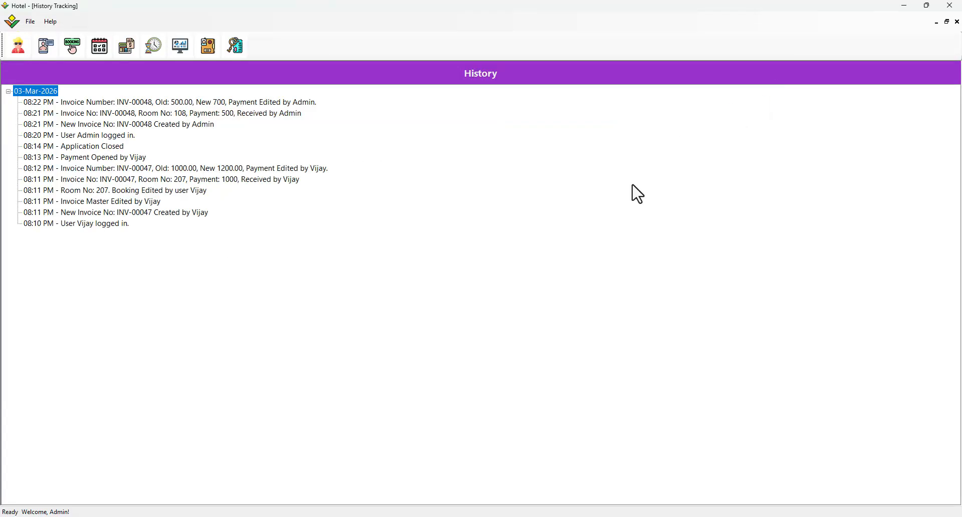
left_click(958, 21)
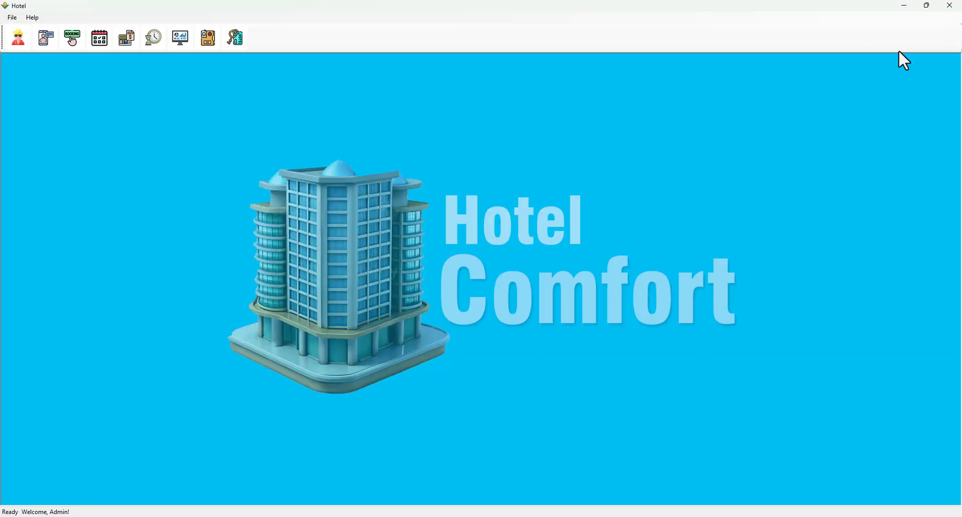
- Edit the room 108 booking in the room booking details, change its room to 202 - Standard Room and save it
left_click(118, 47)
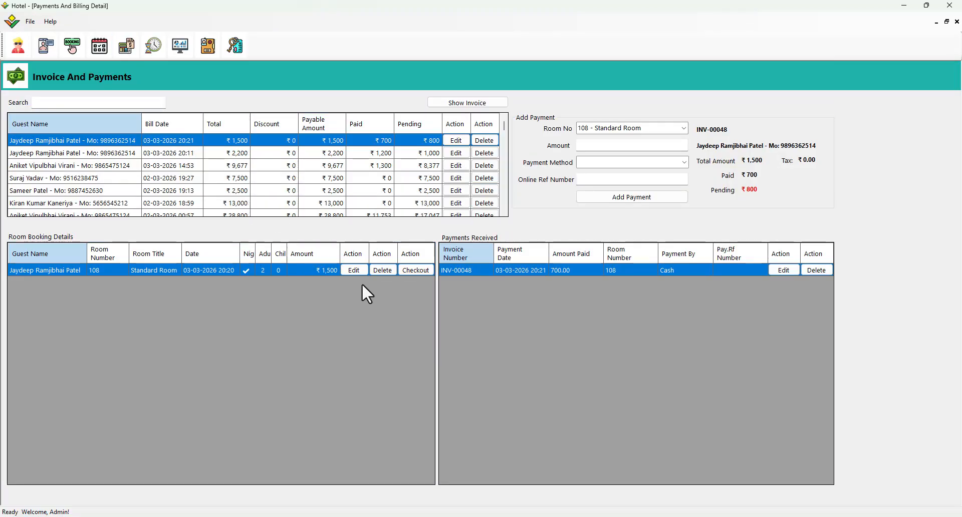
left_click(354, 272)
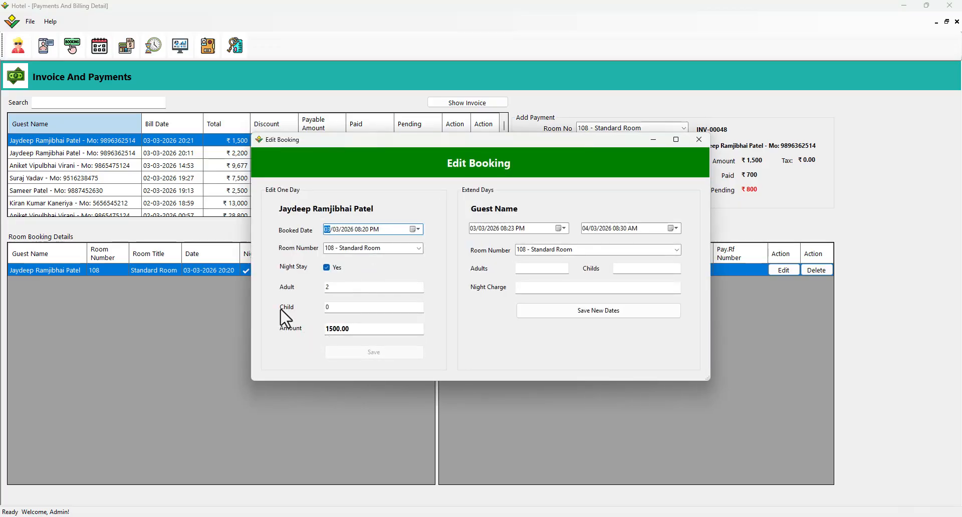
left_click(419, 249)
left_click(392, 266)
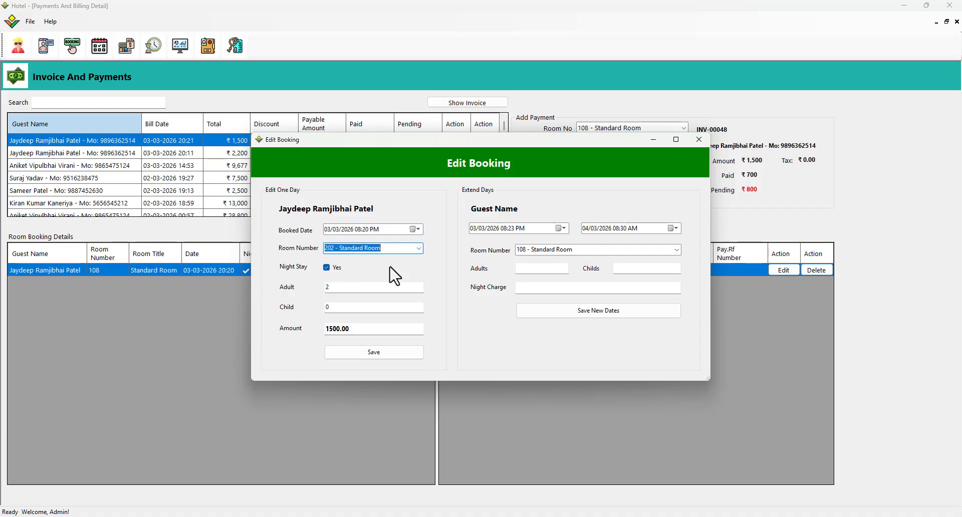
left_click(369, 353)
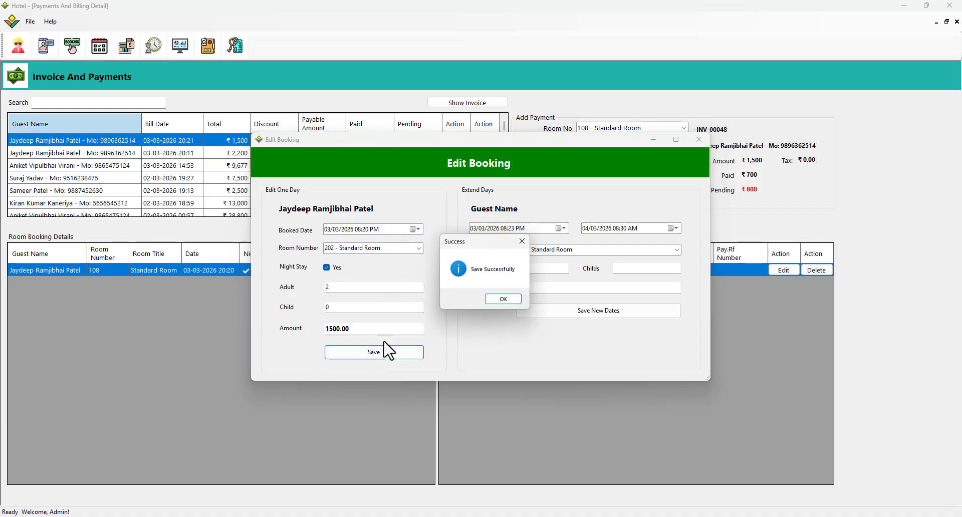
left_click(491, 302)
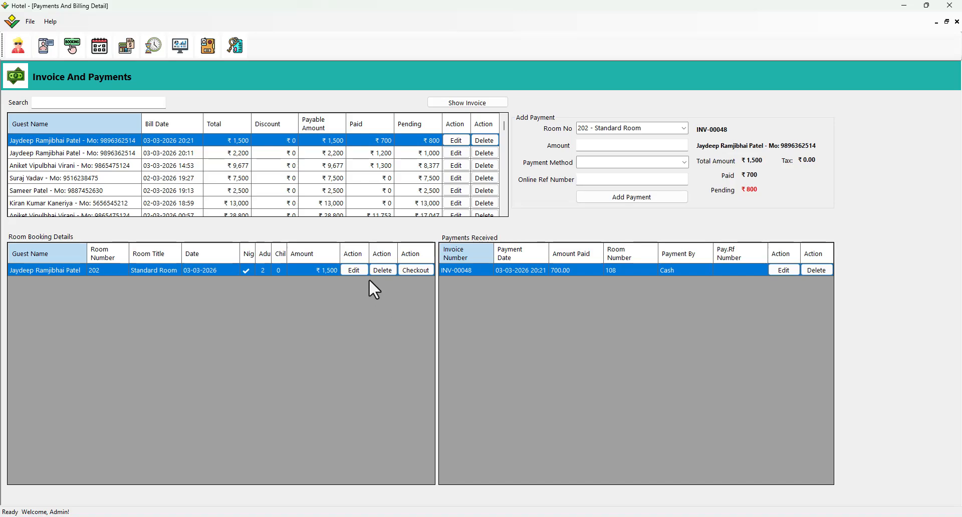
- Check how the room change of the room 108 booking is logged in the history tracking, and close the history
left_click(207, 47)
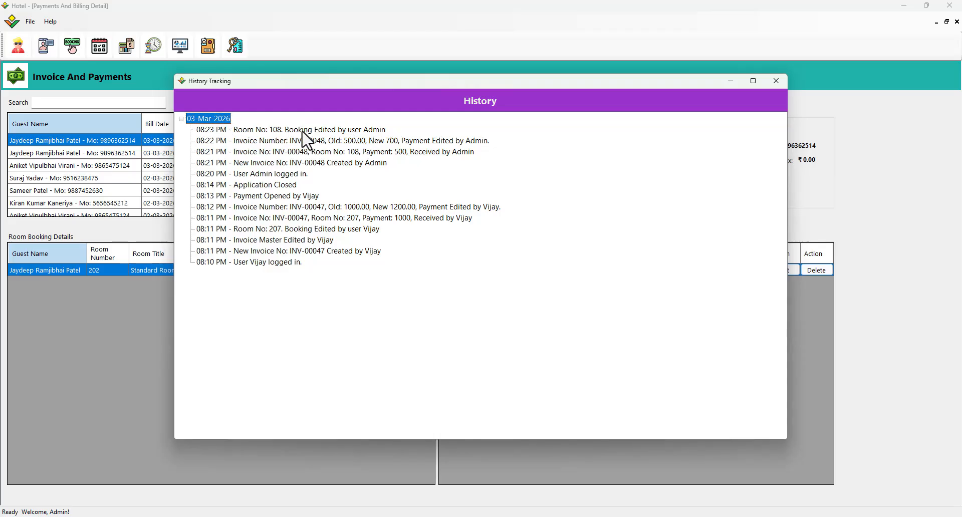
left_click(775, 78)
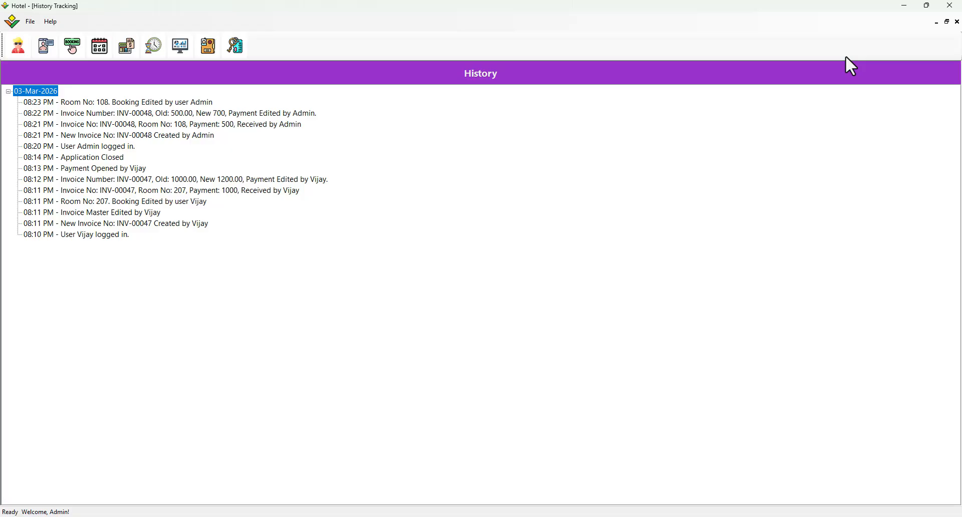
left_click(957, 22)
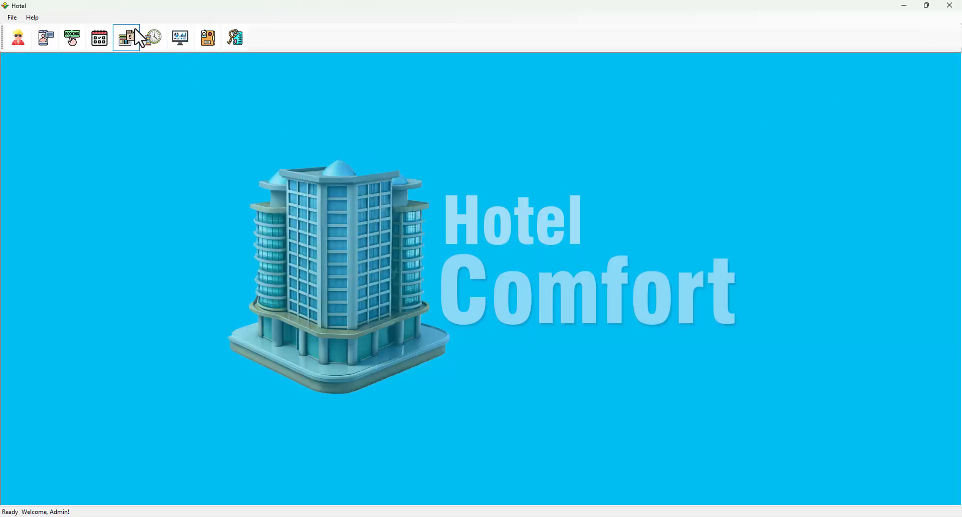
- Open the room 202 booking for editing in the invoices and payments and set its extension dates from 04/03/2026 to 09/03/2026
left_click(120, 39)
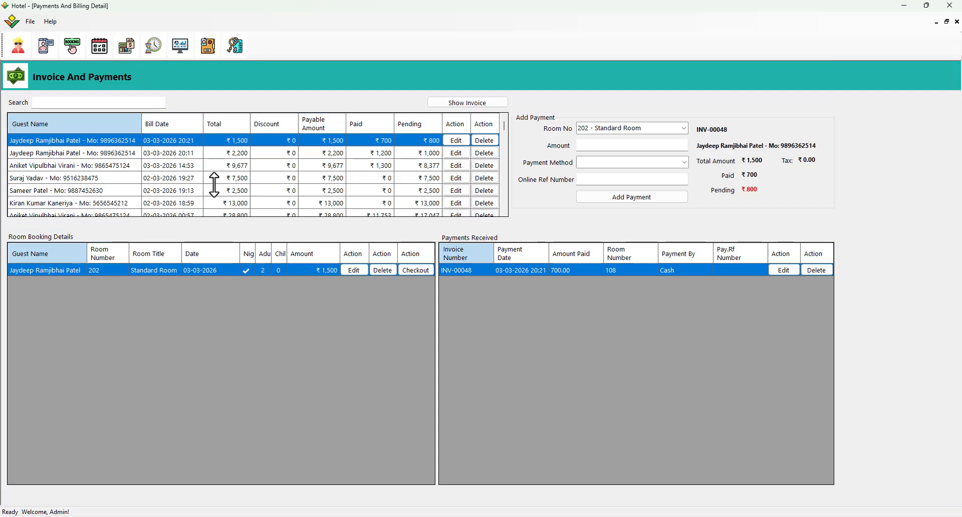
left_click(353, 272)
left_click_drag(414, 139, 568, 168)
left_click(631, 260)
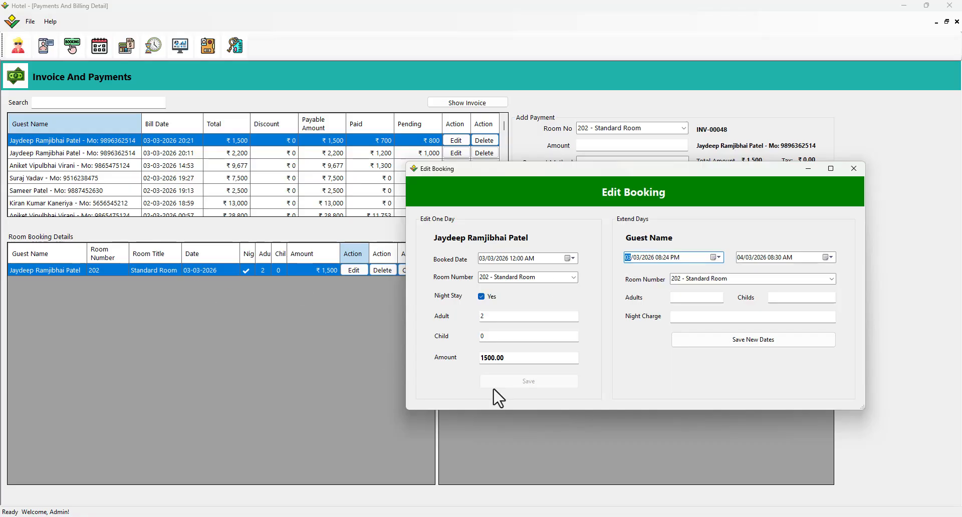
left_click(740, 257)
type("6")
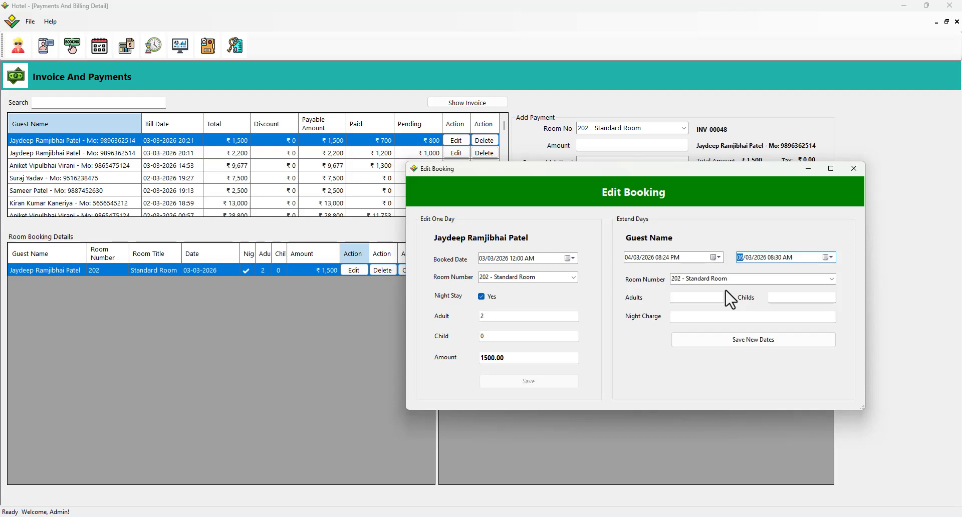
- Set the extended stay to 2 adults, 0 children and a night charge of 2000, and save the new dates
left_click(694, 298)
type("2")
key("Tab")
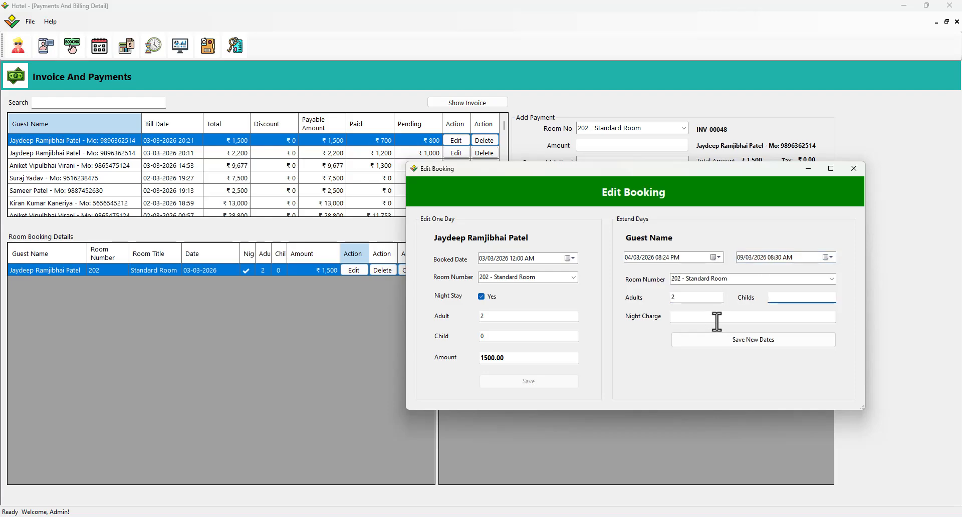
left_click(718, 321)
type("2000")
left_click(717, 347)
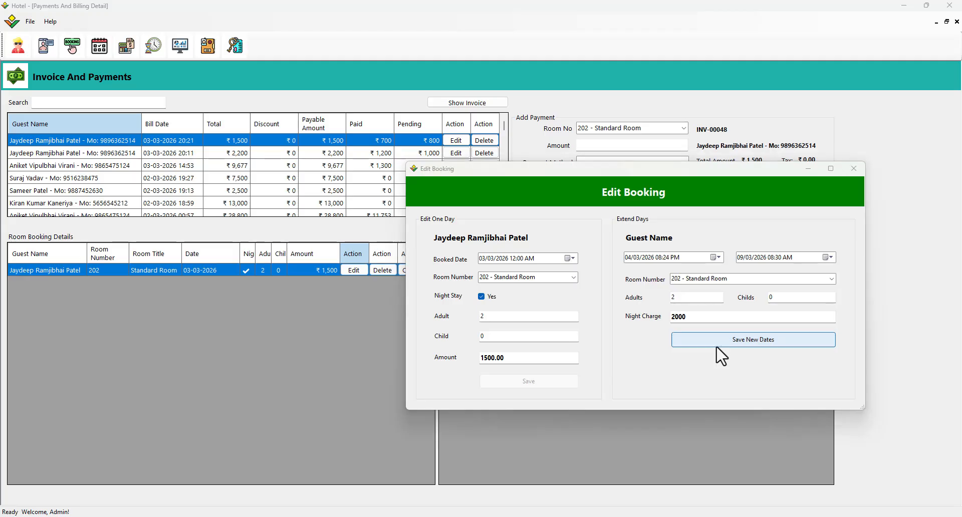
left_click(502, 299)
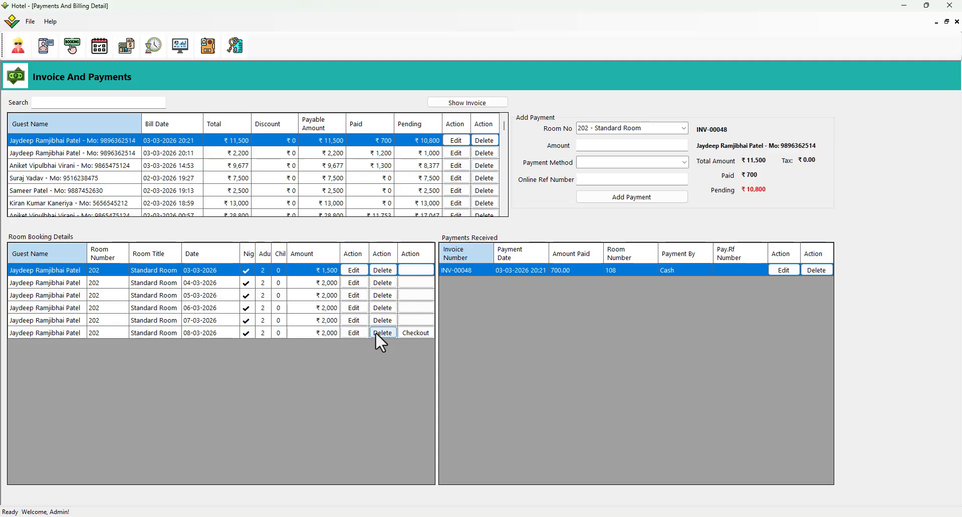
- Review the history tracking entries for the added room 202 booking dates in the enlarged view, and close the history
left_click(208, 46)
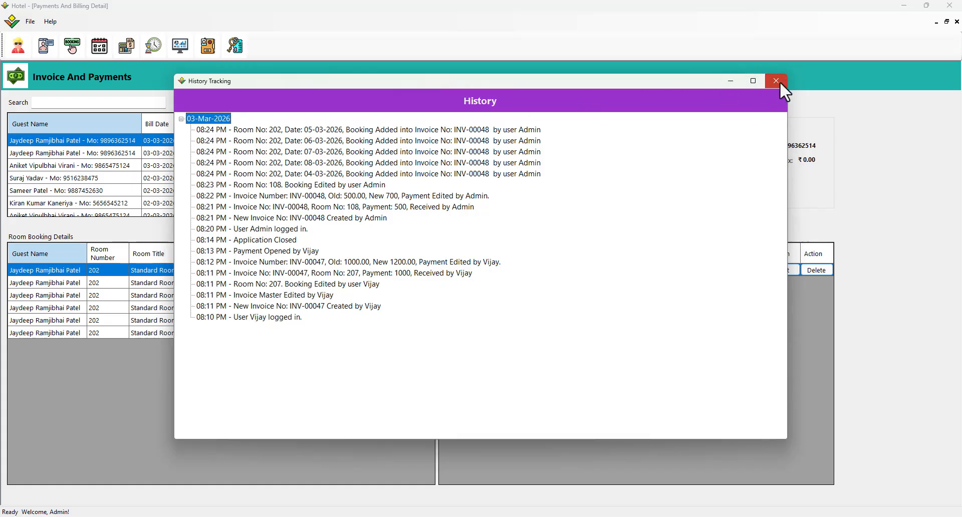
left_click(752, 81)
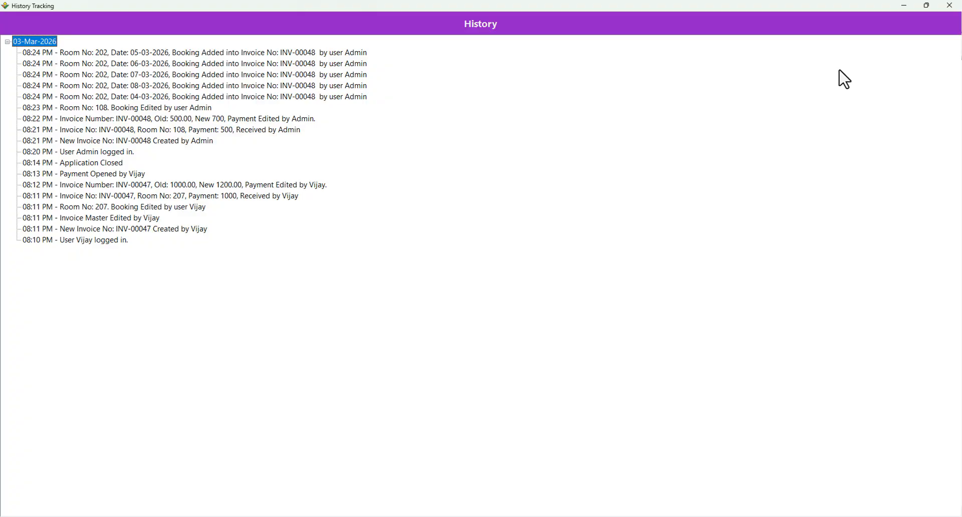
left_click(950, 7)
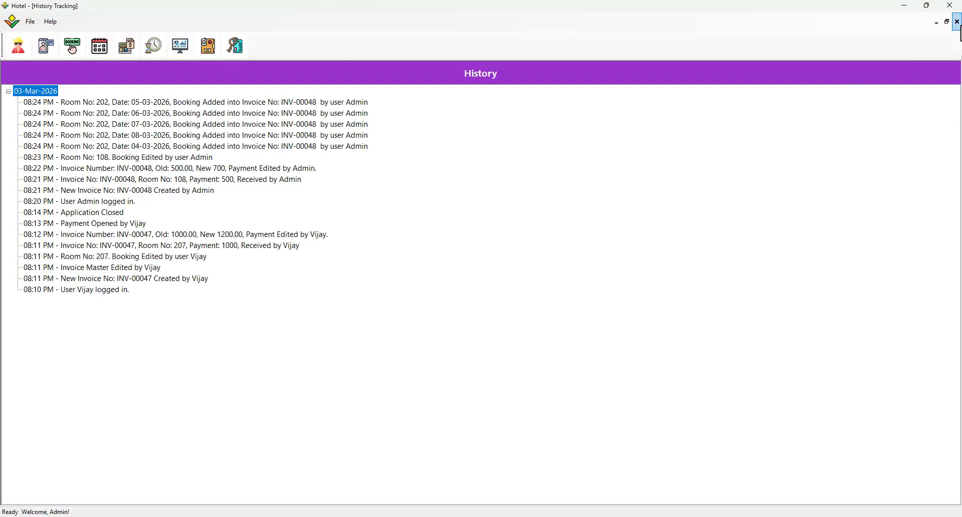
left_click(958, 22)
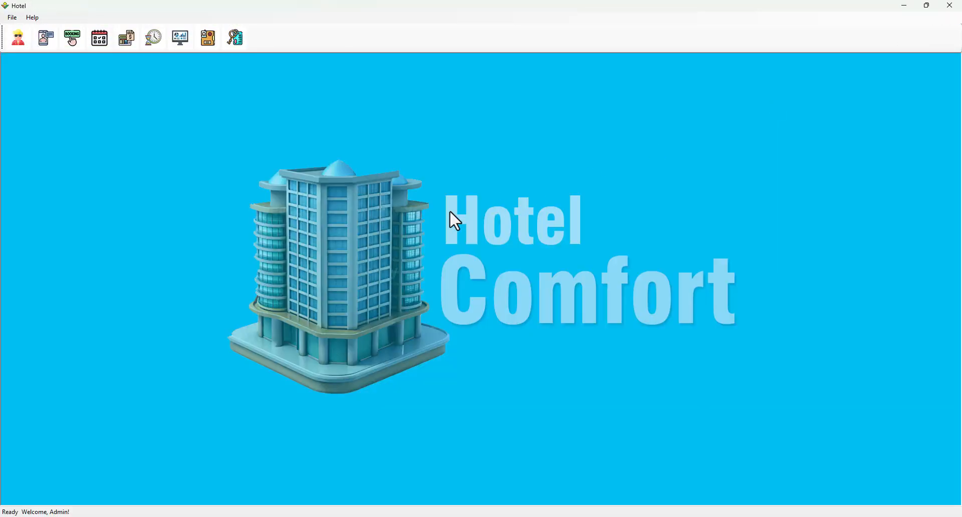
left_click(126, 44)
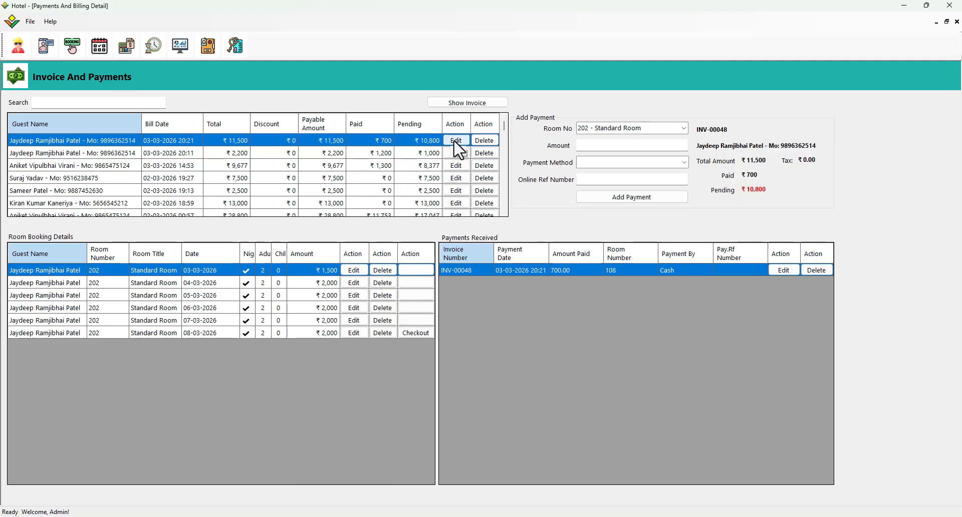
left_click(490, 142)
left_click(490, 143)
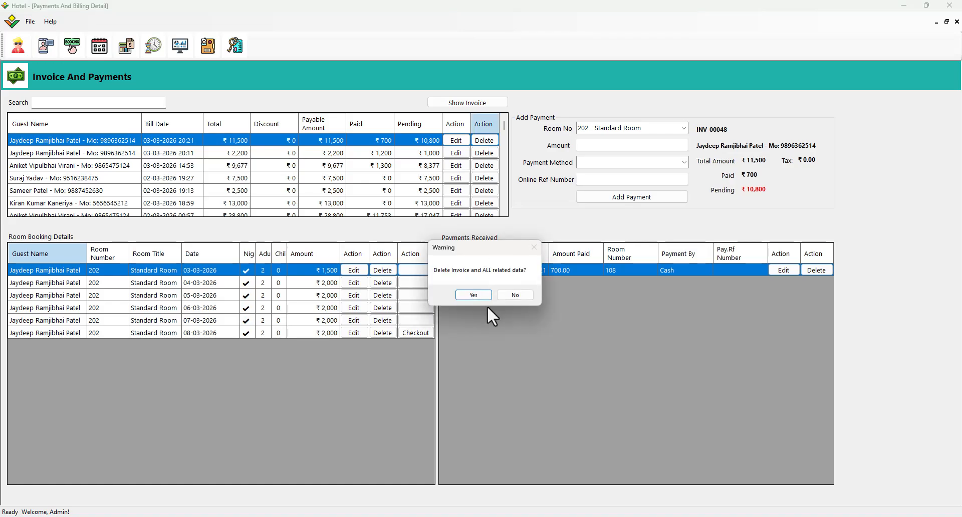
left_click(473, 296)
left_click(509, 295)
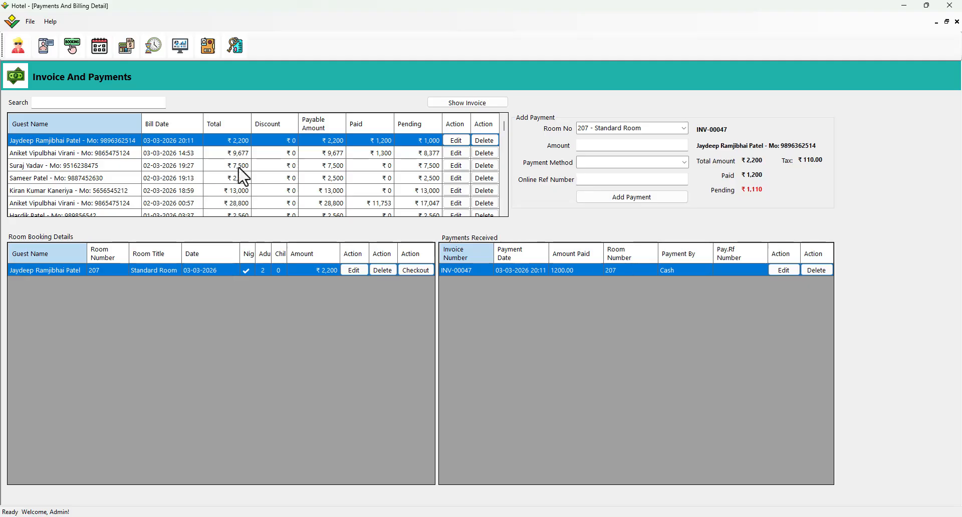
- Check how the invoice deletion is logged in the history tracking, using the enlarged view
left_click(203, 48)
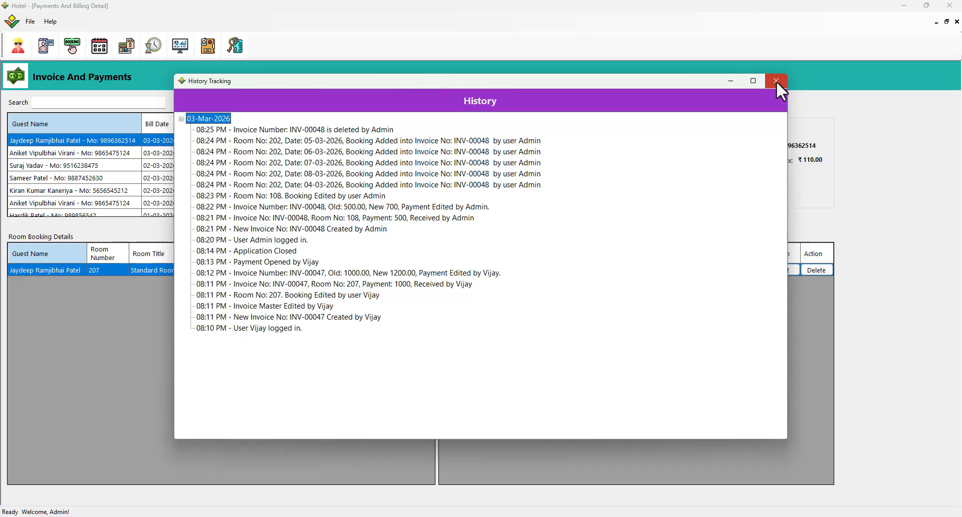
left_click(753, 81)
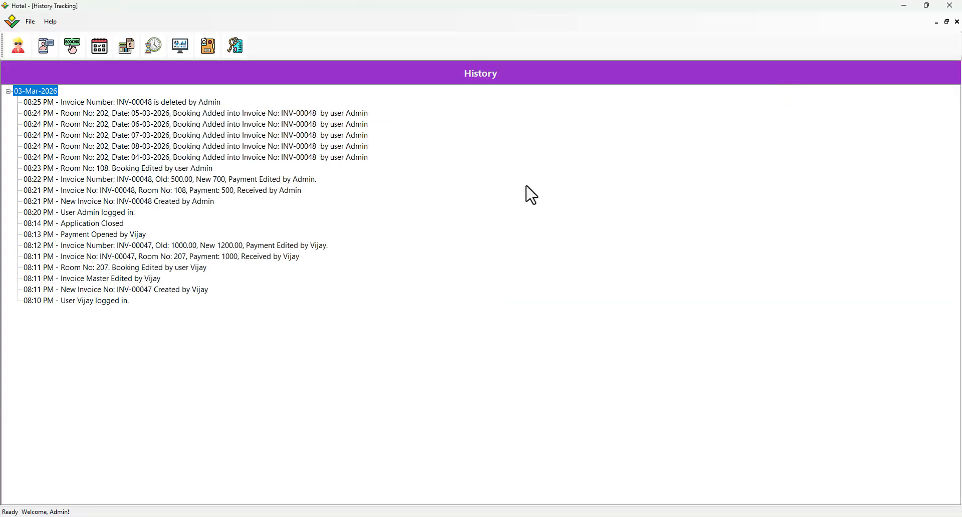